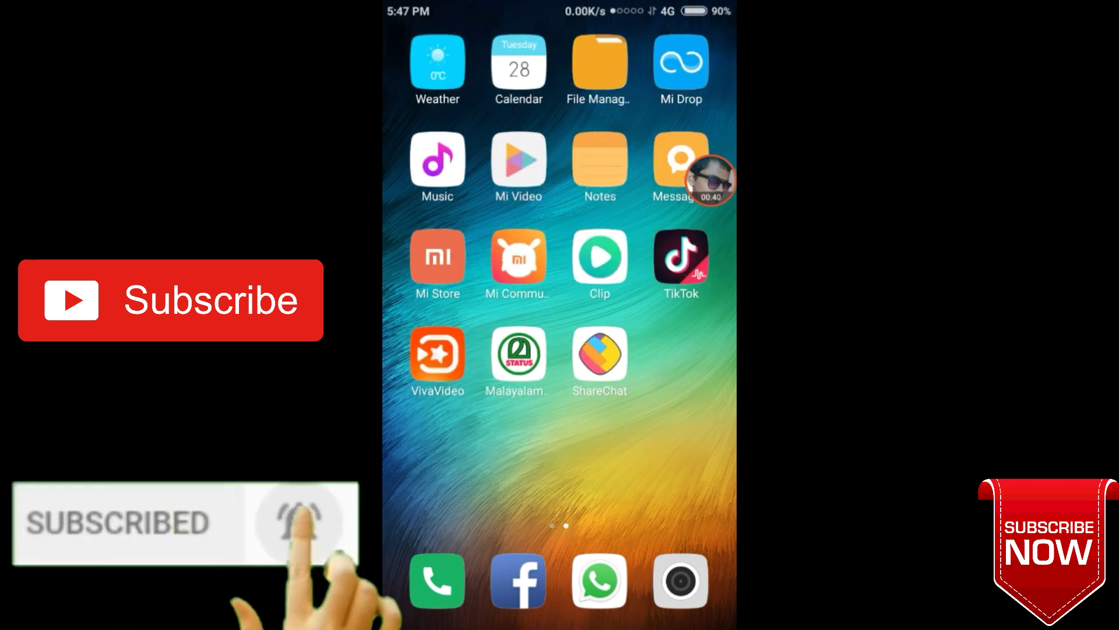
Go from the TikTok profile's Privacy and Settings menu to Privacy and Safety.
left_click(681, 258)
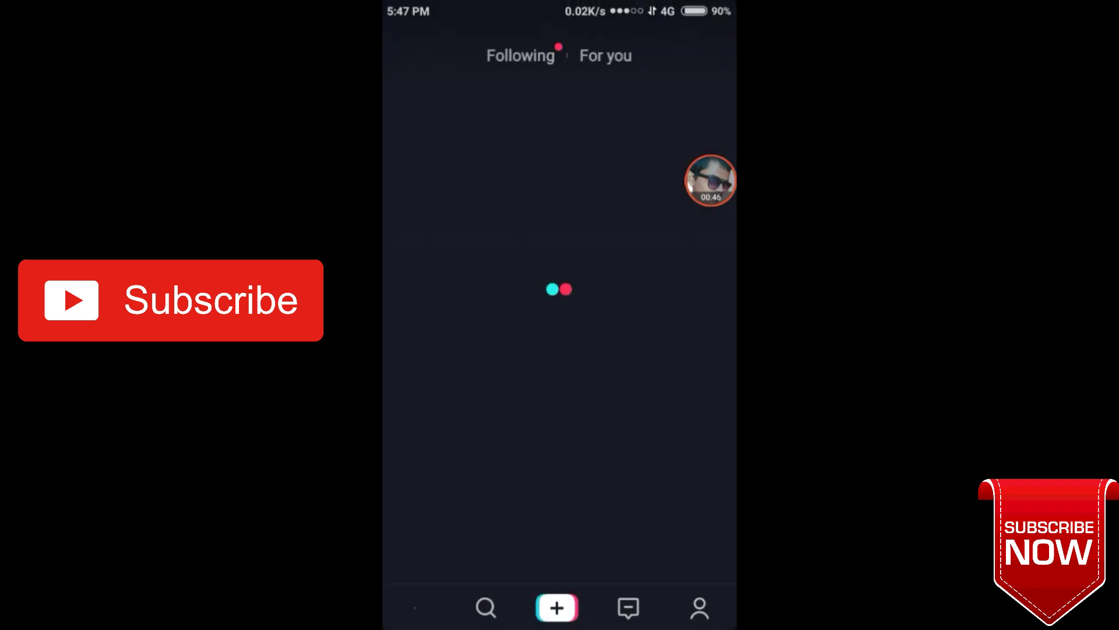
left_click(700, 608)
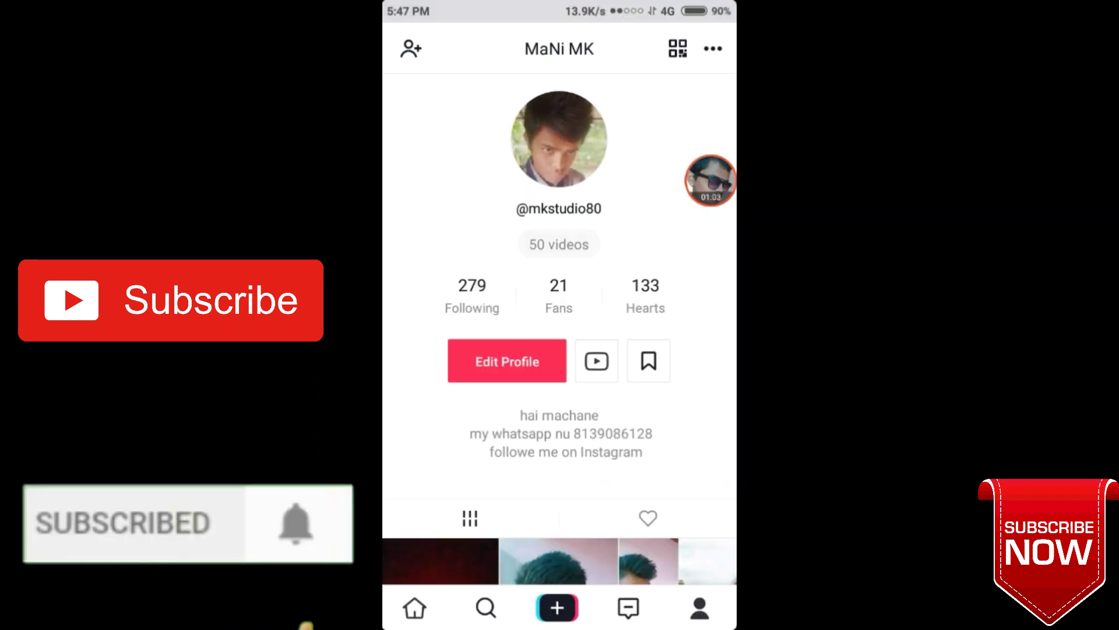
left_click(713, 48)
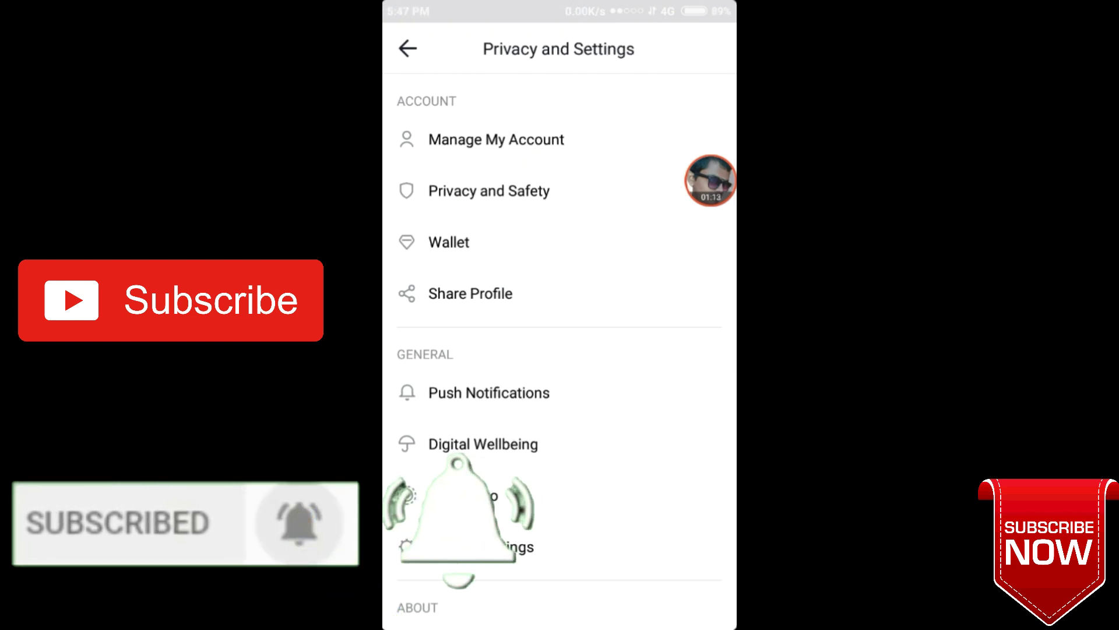
left_click(489, 191)
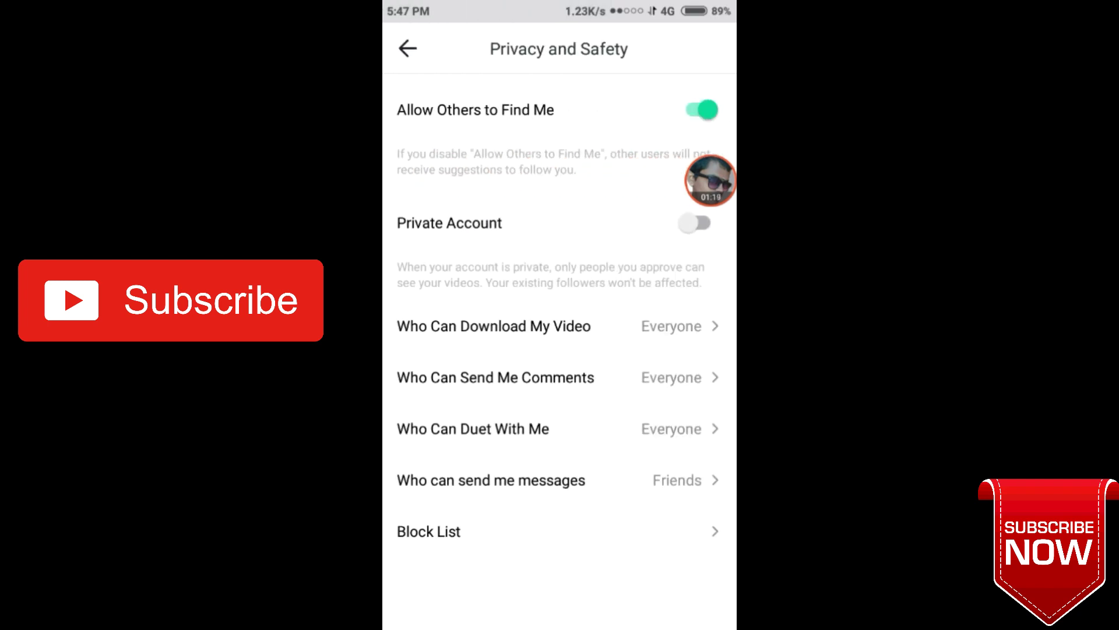
Turn Private Account on, then off again, confirming the Change Privacy prompt.
left_click(697, 223)
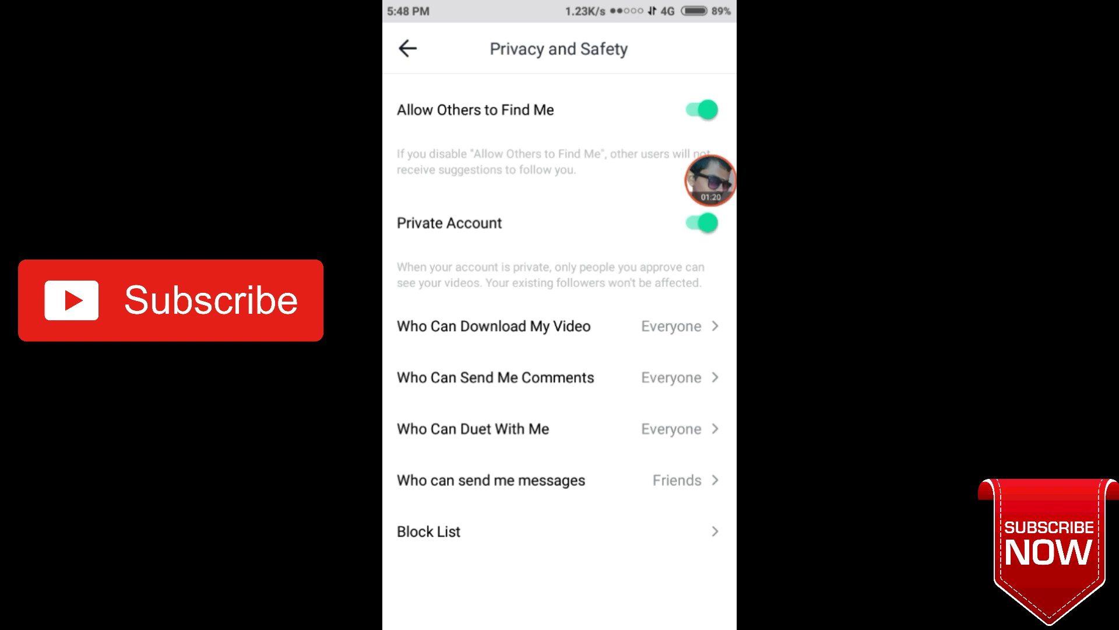
left_click(702, 223)
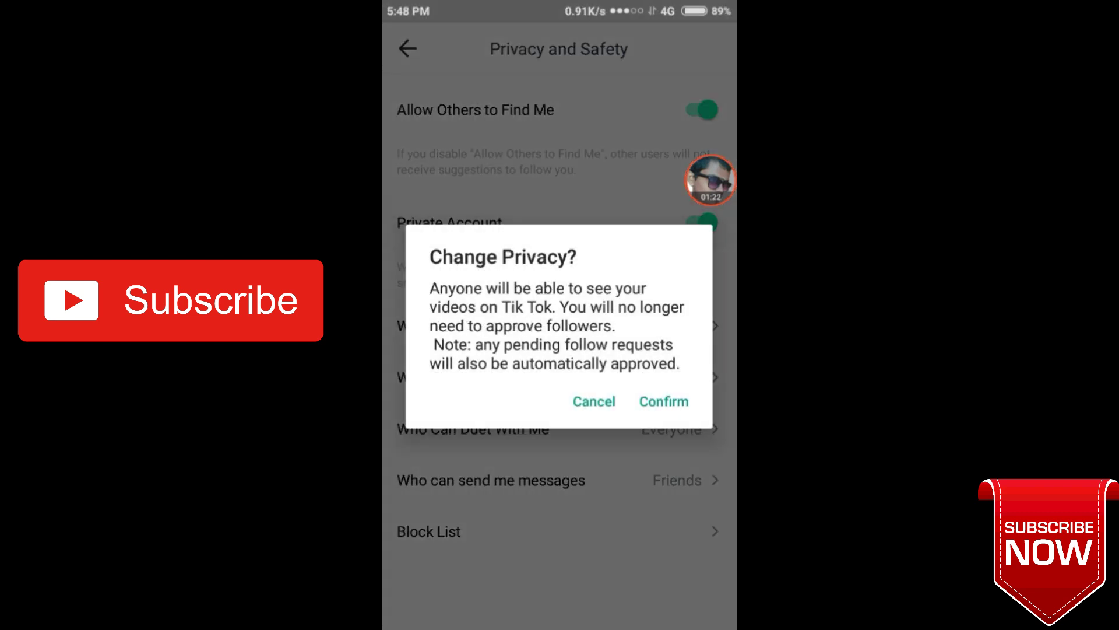
left_click(663, 401)
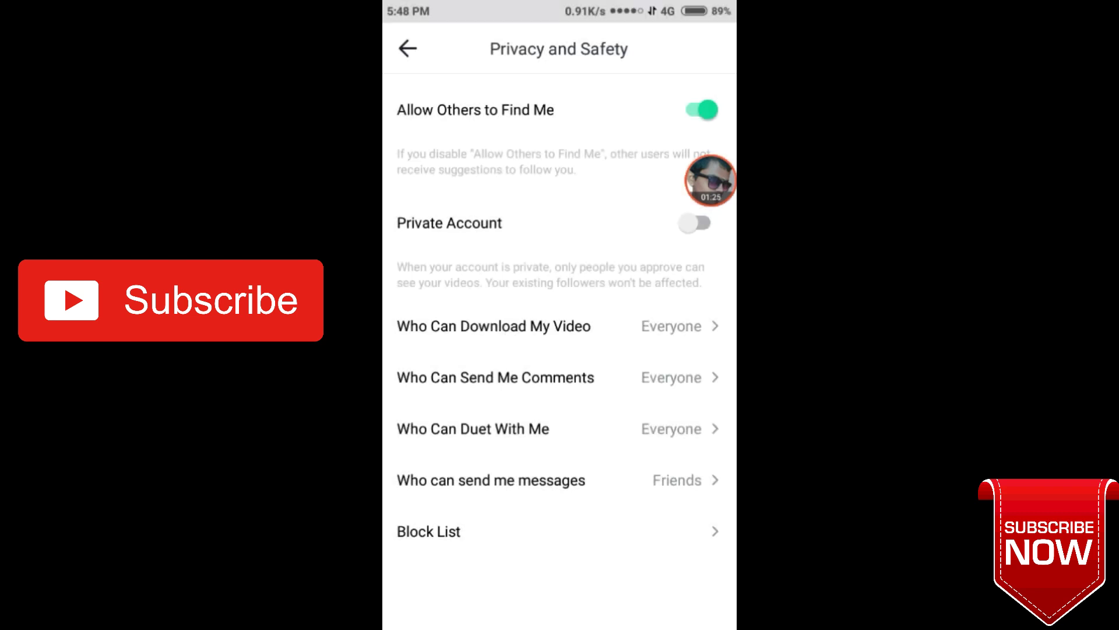